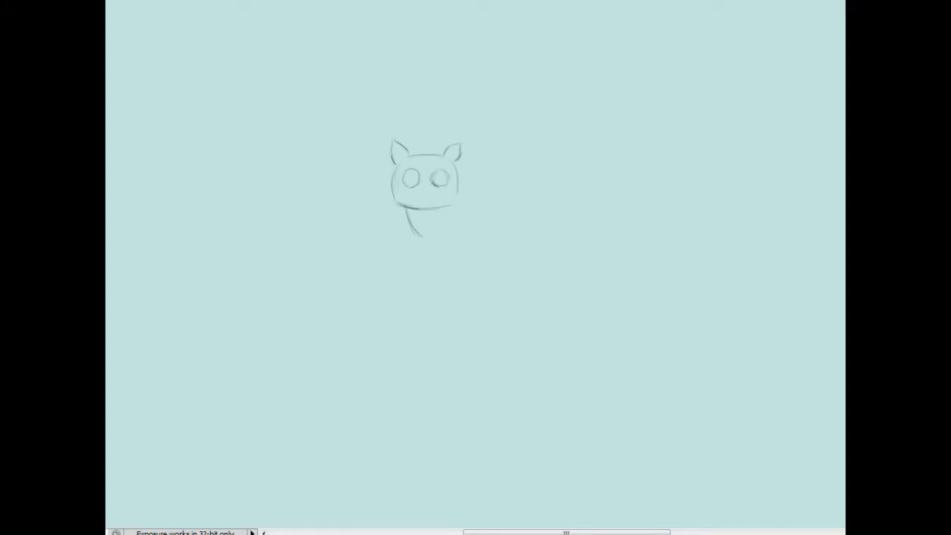
Sketch a ring around the left eye, the front legs and the hip line, undoing a stray stroke.
mouse_move(410, 170)
left_mouse_down()
mouse_move(401, 183)
mouse_move(420, 186)
left_mouse_up()
scroll(414, 178, "up", 1)
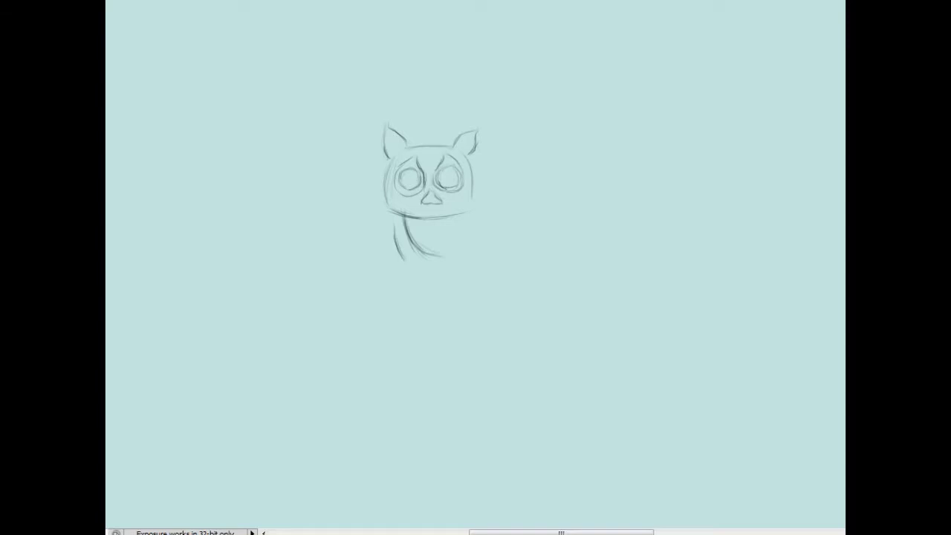
mouse_move(416, 286)
left_mouse_down()
mouse_move(413, 357)
mouse_move(380, 377)
mouse_move(438, 343)
mouse_move(434, 371)
left_mouse_up()
left_click_drag(415, 280, 415, 295)
left_click_drag(439, 304, 437, 345)
left_click_drag(491, 242, 470, 330)
key("ctrl+z")
Sketch the back curving into the rump and strengthen the hip, leg and chest lines.
left_click_drag(482, 153, 559, 133)
left_click_drag(598, 248, 587, 148)
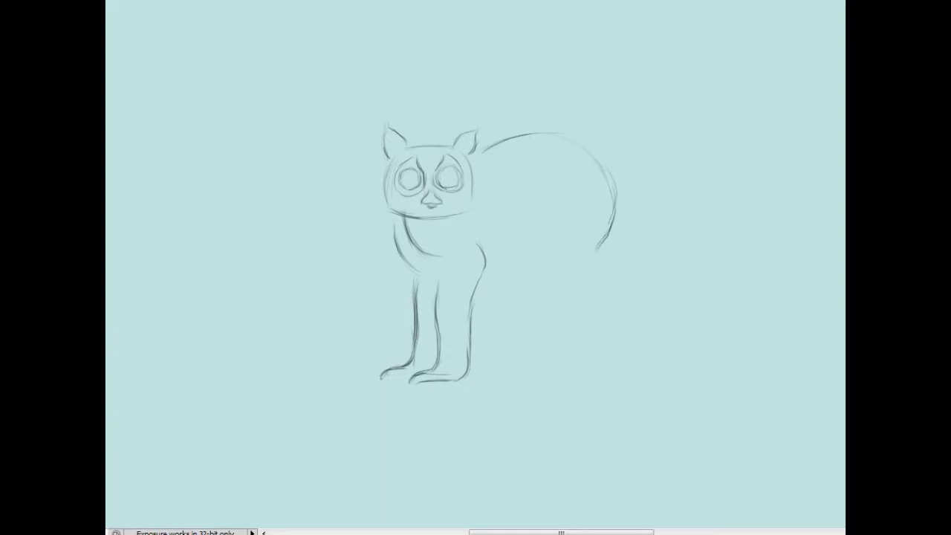
left_click_drag(492, 226, 489, 271)
left_click_drag(492, 268, 471, 364)
left_click_drag(441, 281, 437, 353)
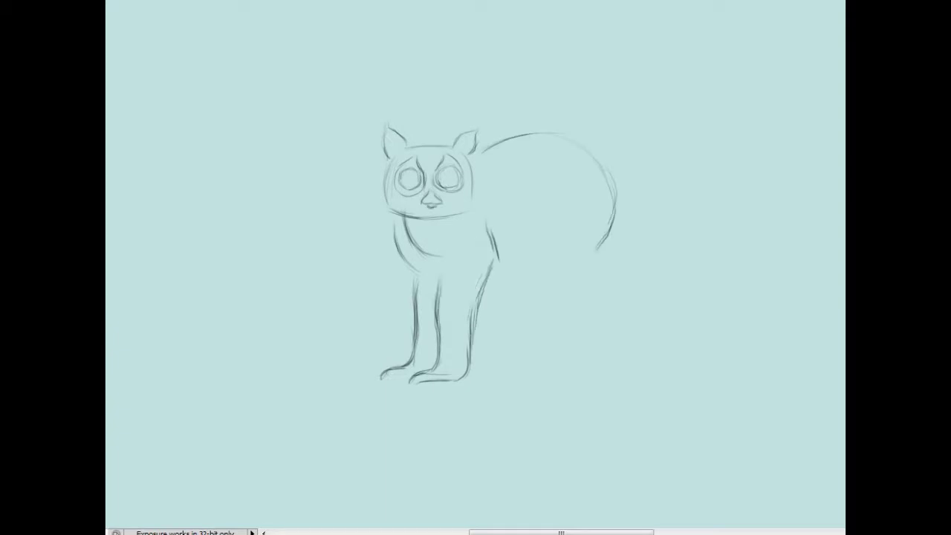
left_click_drag(396, 220, 414, 276)
left_click_drag(392, 206, 397, 239)
Sketch the back leg and belly curve, undoing and redrawing the scratchy strokes more cleanly.
left_click_drag(506, 264, 541, 343)
mouse_move(553, 276)
left_mouse_down()
mouse_move(566, 351)
mouse_move(557, 308)
left_mouse_up()
mouse_move(552, 271)
left_mouse_down()
mouse_move(581, 248)
mouse_move(610, 187)
mouse_move(577, 257)
mouse_move(593, 239)
left_mouse_up()
key("ctrl+z")
key("ctrl+z")
left_click_drag(546, 280, 564, 328)
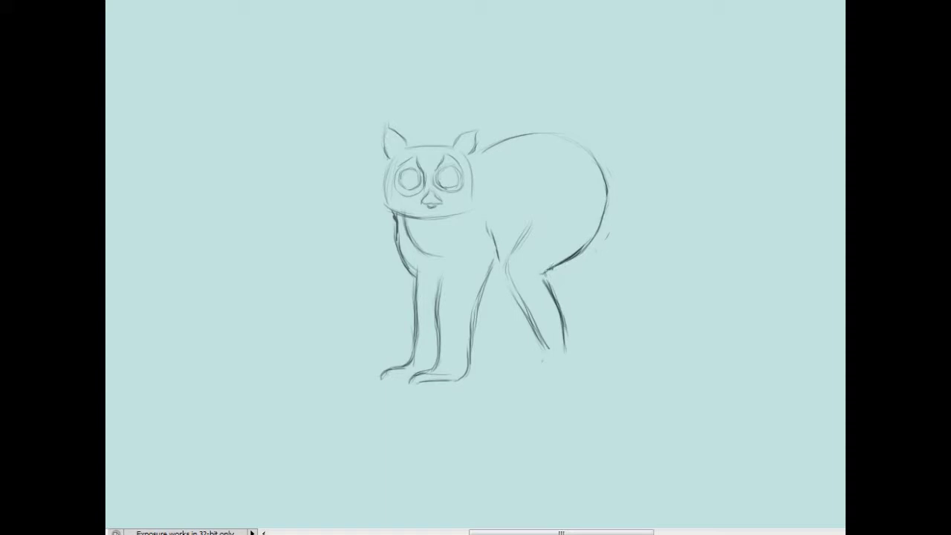
left_click_drag(502, 271, 548, 362)
key("ctrl+z")
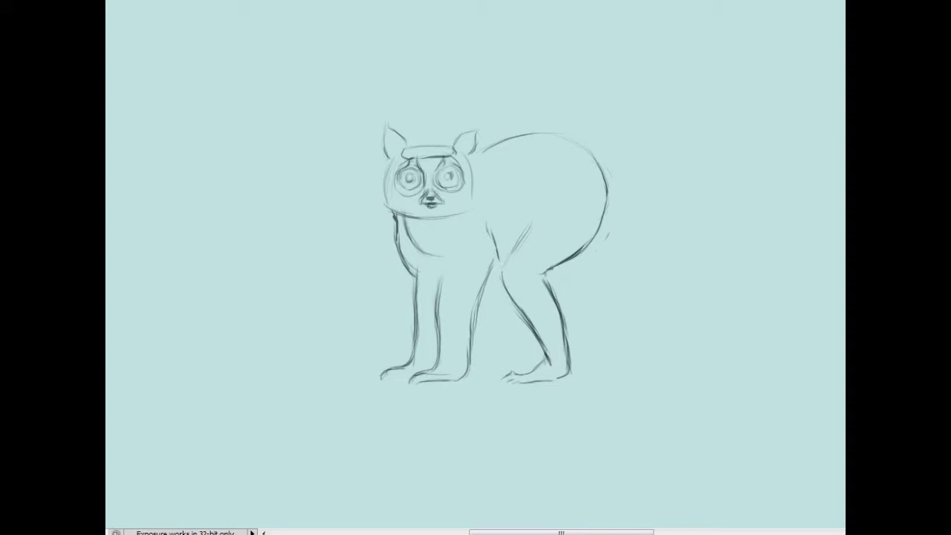
Sketch a tall tail rising from the rump and curling into an arc.
mouse_move(599, 158)
left_mouse_down()
mouse_move(603, 128)
mouse_move(637, 82)
mouse_move(674, 65)
left_mouse_up()
left_click_drag(610, 178, 666, 90)
left_click_drag(772, 119, 707, 262)
left_click_drag(803, 167, 731, 273)
left_click_drag(715, 67, 776, 190)
Lasso the tail strokes and nudge them up-left, then touch up the rear leg and tail base.
key("l")
mouse_move(609, 186)
left_mouse_down()
mouse_move(724, 326)
mouse_move(617, 194)
left_mouse_up()
left_click_drag(742, 186, 733, 174)
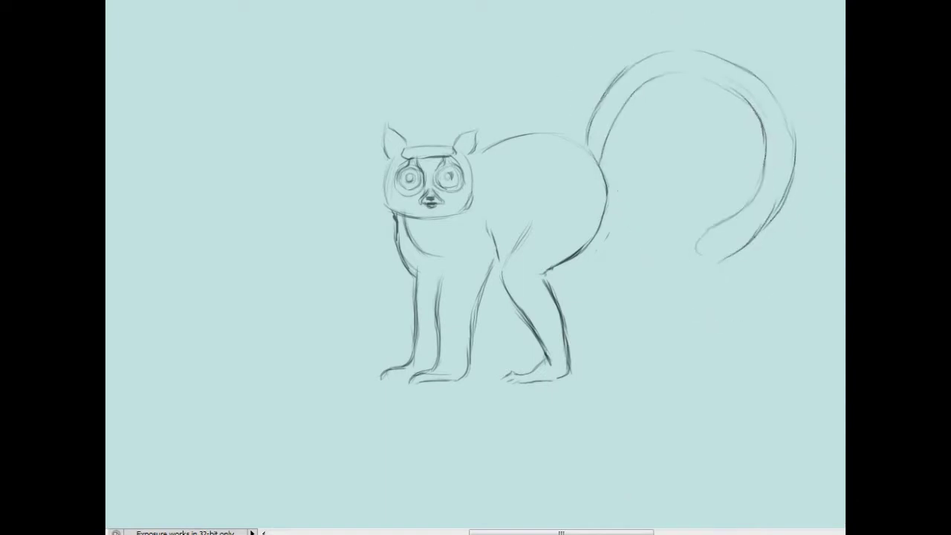
mouse_move(560, 287)
left_mouse_down()
mouse_move(581, 371)
mouse_move(563, 296)
left_mouse_up()
left_click_drag(581, 144, 661, 53)
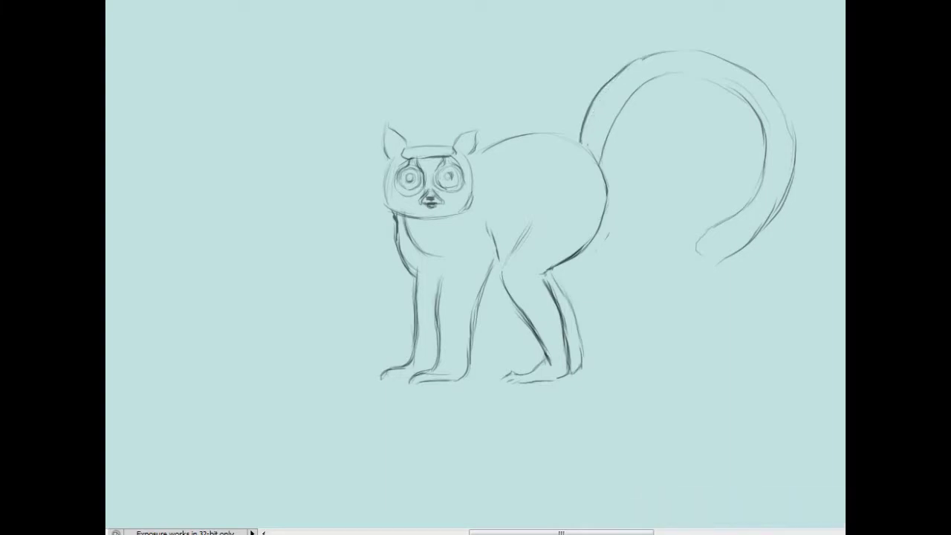
key("ctrl+plus")
Paint the face, muzzle, chin, ears and throat white.
mouse_move(387, 145)
left_mouse_down()
mouse_move(393, 212)
mouse_move(415, 217)
mouse_move(393, 156)
mouse_move(456, 200)
left_mouse_up()
mouse_move(431, 148)
left_mouse_down()
mouse_move(498, 193)
mouse_move(479, 208)
mouse_move(483, 144)
left_mouse_up()
mouse_move(483, 212)
left_mouse_down()
mouse_move(420, 219)
mouse_move(481, 225)
mouse_move(497, 206)
left_mouse_up()
mouse_move(380, 145)
left_mouse_down()
mouse_move(380, 108)
mouse_move(401, 138)
left_mouse_up()
mouse_move(481, 130)
left_mouse_down()
mouse_move(494, 107)
mouse_move(502, 137)
left_mouse_up()
mouse_move(414, 234)
left_mouse_down()
mouse_move(445, 305)
mouse_move(472, 297)
mouse_move(460, 234)
left_mouse_up()
Paint the chest, front legs and feet, and both hind legs and feet white.
mouse_move(443, 301)
left_mouse_down()
mouse_move(435, 460)
mouse_move(371, 468)
mouse_move(494, 455)
left_mouse_up()
left_click_drag(492, 457, 502, 343)
mouse_move(523, 234)
left_mouse_down()
mouse_move(532, 327)
mouse_move(510, 360)
left_mouse_up()
left_click_drag(424, 236, 407, 297)
mouse_move(603, 224)
left_mouse_down()
mouse_move(555, 327)
mouse_move(620, 457)
left_mouse_up()
left_click_drag(559, 469, 616, 463)
left_click_drag(648, 394, 661, 453)
left_click_drag(645, 459, 598, 470)
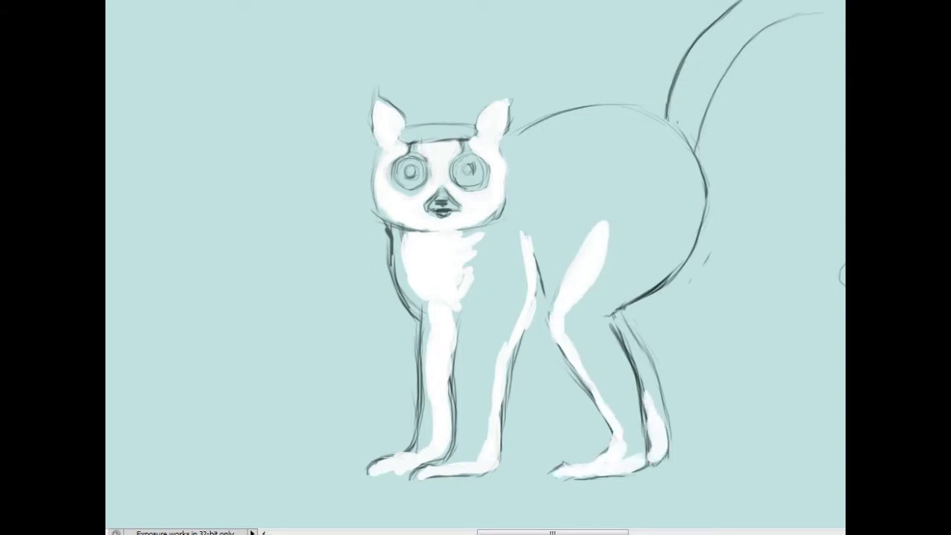
Paint dark rings around both eyes and a dark bar across the head, then shade the nose grey.
left_click_drag(410, 144, 413, 153)
mouse_move(417, 149)
left_mouse_down()
mouse_move(425, 171)
mouse_move(395, 184)
left_mouse_up()
mouse_move(467, 158)
left_mouse_down()
mouse_move(473, 184)
mouse_move(483, 186)
left_mouse_up()
left_click_drag(464, 136, 466, 159)
left_click_drag(399, 136, 475, 130)
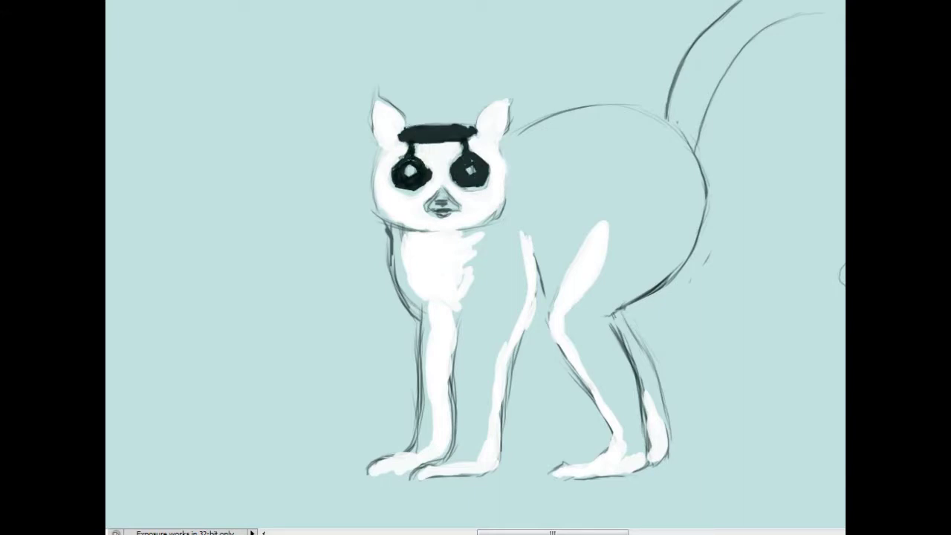
left_click_drag(402, 134, 476, 131)
key("ctrl+plus")
mouse_move(438, 200)
left_mouse_down()
mouse_move(483, 238)
mouse_move(490, 232)
mouse_move(449, 223)
left_mouse_up()
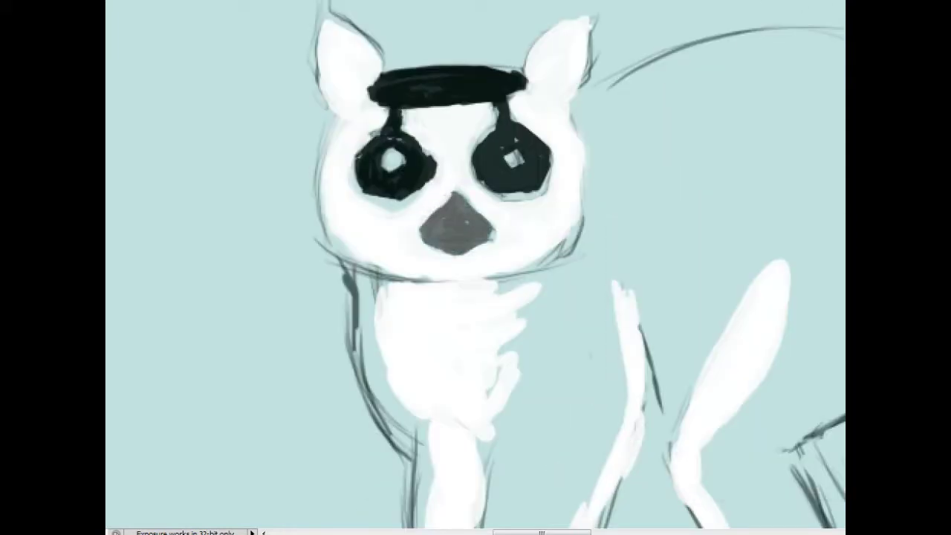
Repaint white around the eyes, then enlarge both eye patches in black.
left_click_drag(353, 133, 416, 208)
left_click_drag(423, 149, 490, 127)
left_click_drag(482, 197, 550, 160)
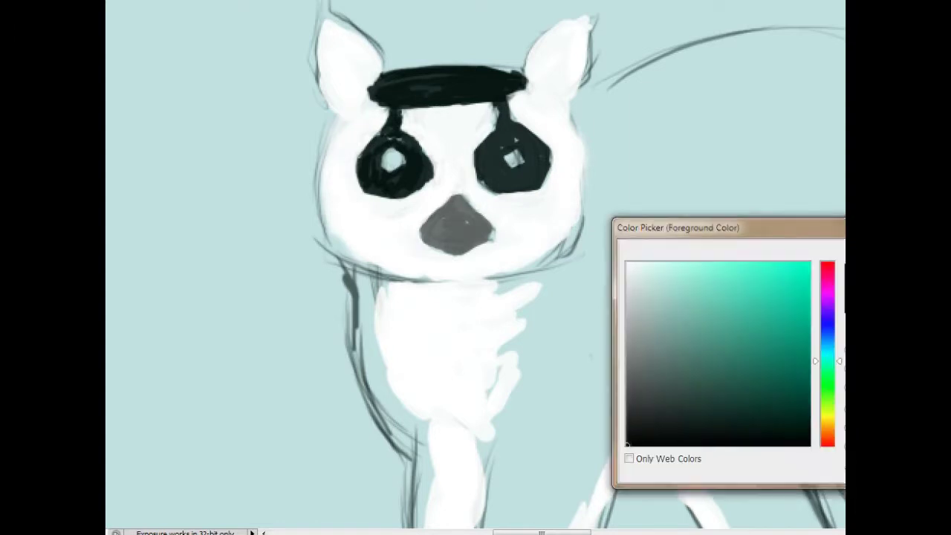
key("Return")
left_click_drag(361, 134, 401, 195)
left_click_drag(398, 134, 441, 193)
left_click_drag(463, 145, 544, 193)
left_click_drag(498, 97, 519, 172)
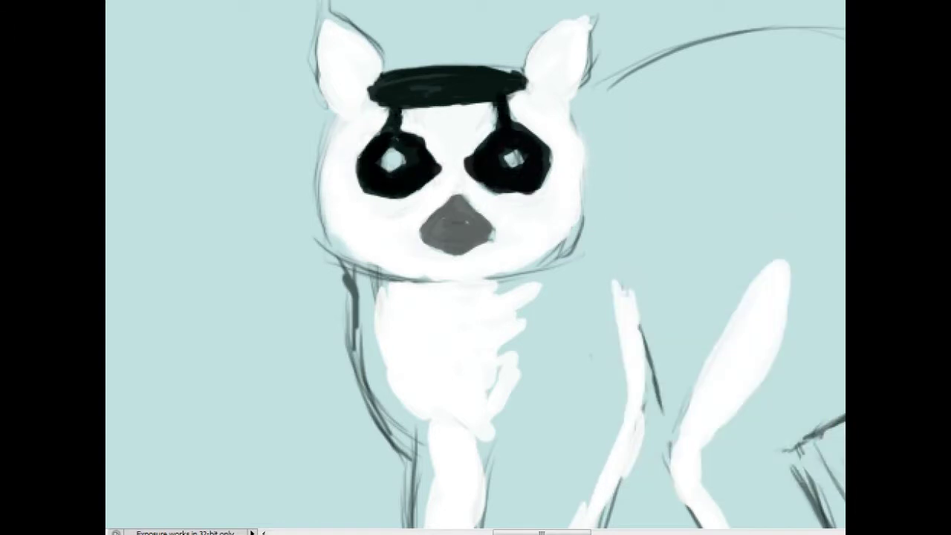
Add a nostril to the nose and hatch grey inside the left ear.
left_click_drag(443, 222, 467, 221)
left_click_drag(318, 26, 326, 112)
mouse_move(361, 51)
left_mouse_down()
mouse_move(339, 97)
mouse_move(330, 94)
left_mouse_up()
mouse_move(327, 16)
left_mouse_down()
mouse_move(380, 68)
mouse_move(370, 97)
mouse_move(371, 267)
left_mouse_up()
Outline the left cheek, right side of the head and chin, and hatch the right ear.
left_click_drag(322, 201, 373, 266)
left_click_drag(578, 112, 535, 263)
mouse_move(540, 258)
left_mouse_down()
mouse_move(433, 282)
mouse_move(372, 272)
mouse_move(493, 267)
left_mouse_up()
mouse_move(534, 55)
left_mouse_down()
mouse_move(520, 74)
mouse_move(590, 18)
left_mouse_up()
left_click_drag(593, 25, 566, 104)
left_click_drag(546, 50, 530, 79)
left_click_drag(569, 32, 536, 92)
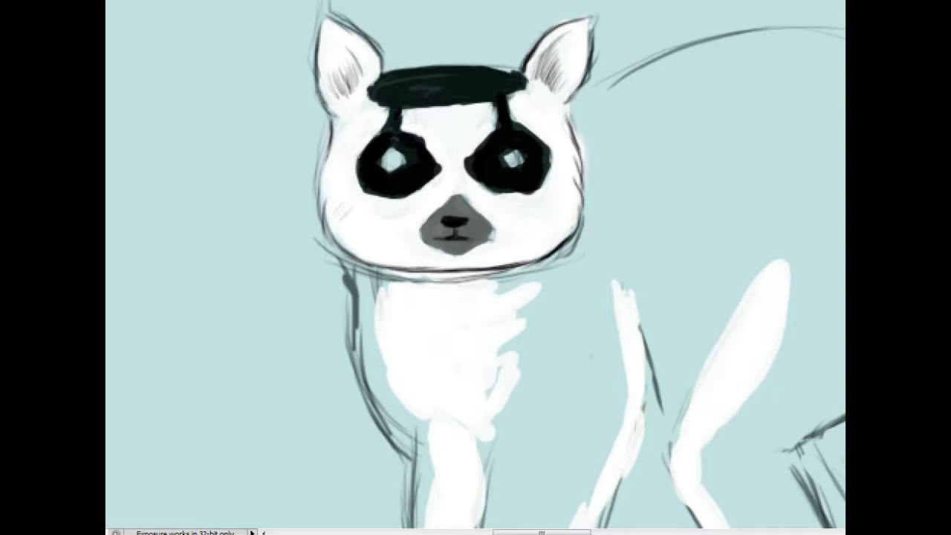
Hatch grey shading over the left cheek and deepen shading around the eyes and nose.
left_click_drag(328, 181, 343, 223)
left_click_drag(341, 208, 372, 247)
left_click_drag(361, 126, 386, 153)
left_click_drag(424, 194, 460, 218)
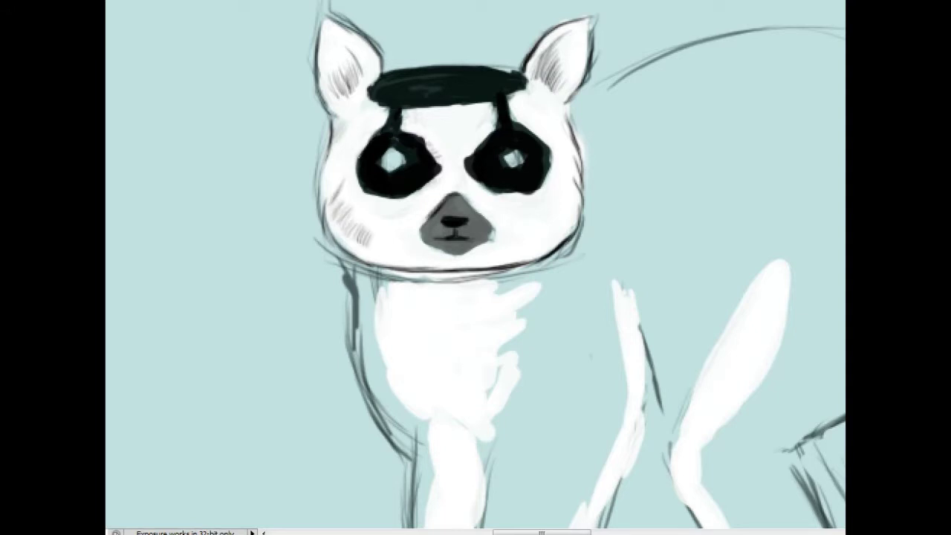
left_click_drag(379, 185, 441, 199)
left_click_drag(349, 241, 414, 269)
mouse_move(420, 220)
left_mouse_down()
mouse_move(450, 253)
mouse_move(443, 188)
left_mouse_up()
Paint orange irises in both eyes and darken the white highlights.
key("Return")
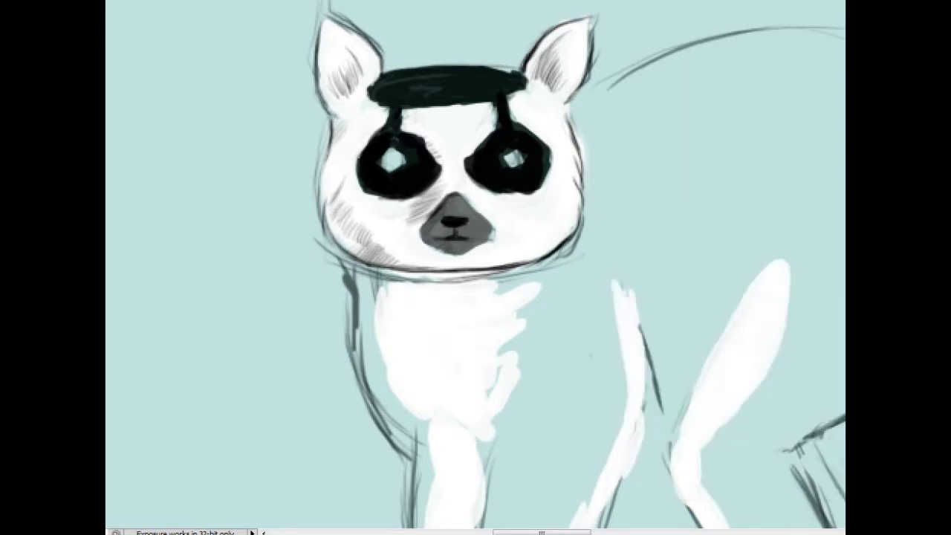
left_click_drag(392, 159, 405, 166)
left_click_drag(499, 154, 513, 165)
left_click_drag(380, 149, 391, 176)
left_click_drag(518, 153, 523, 165)
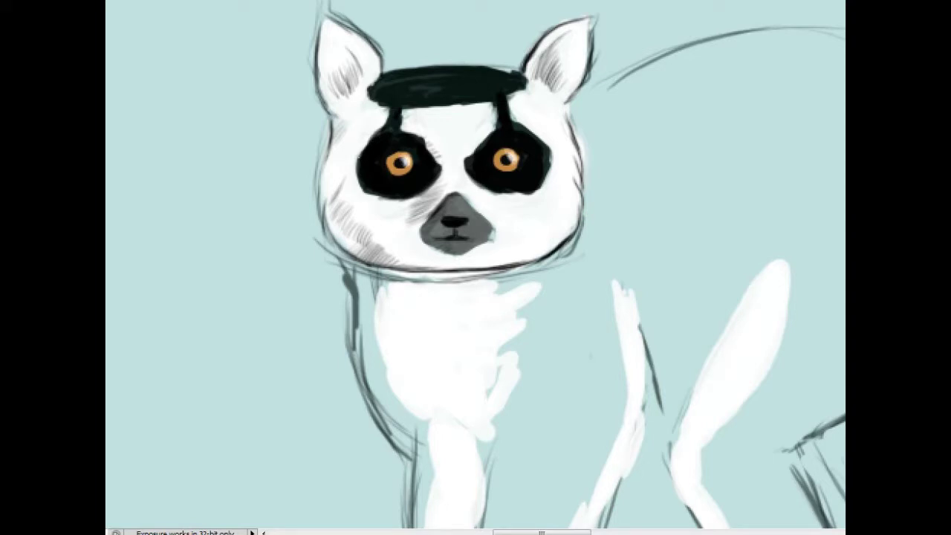
scroll(416, 333, "down", 2)
Pick orange-brown and paint it over the shoulder, chest side and front leg.
left_click(792, 302)
key("Return")
left_click_drag(498, 226, 520, 205)
mouse_move(505, 253)
left_mouse_down()
mouse_move(553, 192)
mouse_move(536, 199)
mouse_move(584, 182)
mouse_move(464, 318)
mouse_move(459, 446)
left_mouse_up()
left_click_drag(475, 364, 454, 472)
left_click_drag(516, 308, 483, 416)
left_click_drag(506, 334, 468, 461)
left_click_drag(511, 289, 494, 336)
mouse_move(390, 319)
left_mouse_down()
mouse_move(419, 450)
mouse_move(410, 520)
left_mouse_up()
Extend the orange-brown fur over the back, hip and down the hind leg.
mouse_move(564, 193)
left_mouse_down()
mouse_move(505, 300)
mouse_move(609, 178)
left_mouse_up()
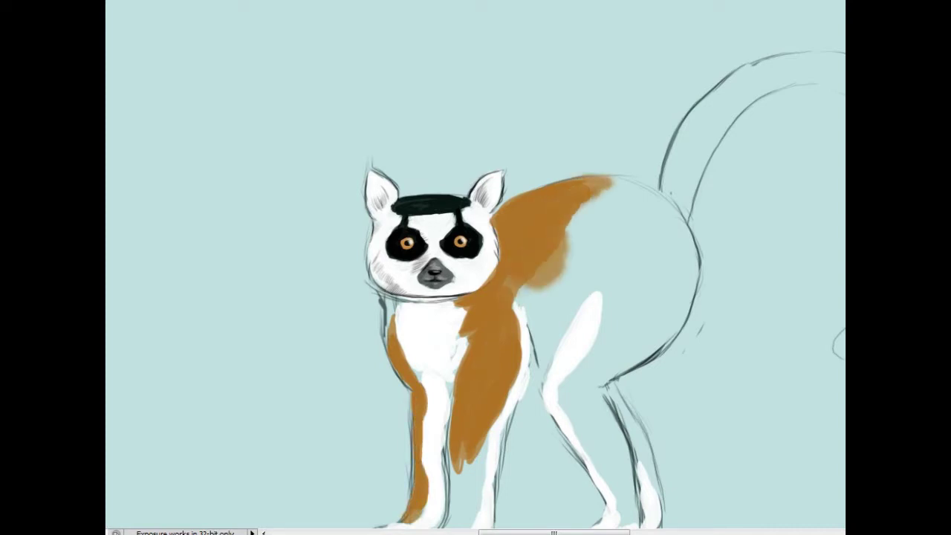
left_click_drag(672, 215, 642, 357)
left_click_drag(690, 200, 668, 342)
left_click_drag(613, 342, 579, 405)
left_click_drag(624, 382, 571, 483)
Switch to a darker reddish-brown and stroke it up the chest, shoulder and front legs.
left_click(787, 340)
key("Return")
left_click_drag(457, 397, 494, 271)
left_click_drag(483, 312, 502, 249)
left_click_drag(535, 197, 512, 276)
left_click_drag(502, 294, 451, 508)
left_click_drag(520, 334, 525, 281)
left_click_drag(456, 437, 449, 481)
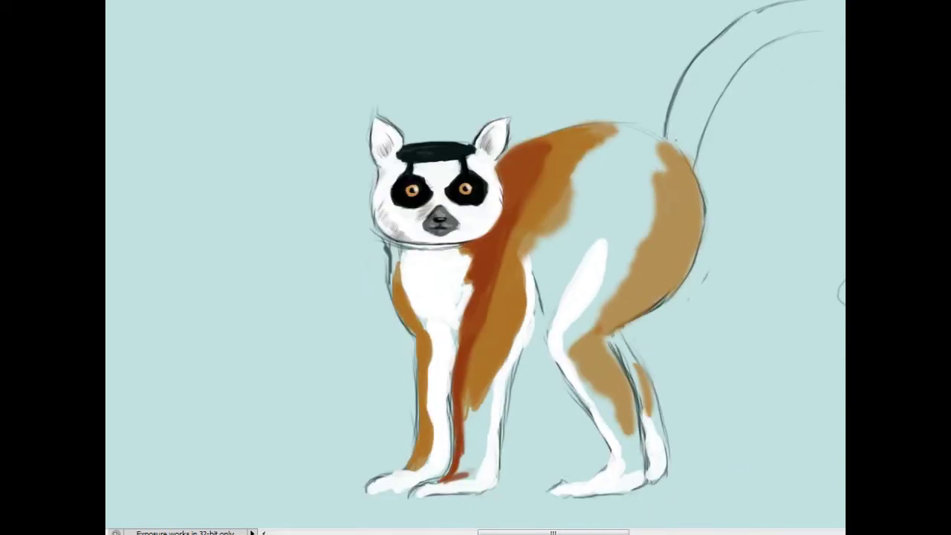
left_click_drag(475, 378, 464, 475)
left_click_drag(471, 353, 468, 445)
left_click_drag(420, 338, 416, 401)
left_click_drag(425, 364, 408, 472)
Adjust the brush settings and streak reddish-brown fur down the right front leg.
key("F5")
mouse_move(416, 314)
left_mouse_down()
mouse_move(409, 338)
mouse_move(428, 404)
left_mouse_up()
key("F5")
left_click_drag(496, 249, 491, 327)
mouse_move(524, 257)
left_mouse_down()
mouse_move(520, 333)
mouse_move(498, 377)
left_mouse_up()
left_click_drag(513, 305, 505, 332)
left_click_drag(493, 387, 484, 444)
mouse_move(525, 307)
left_mouse_down()
mouse_move(497, 401)
mouse_move(523, 327)
left_mouse_up()
left_click_drag(520, 251, 518, 288)
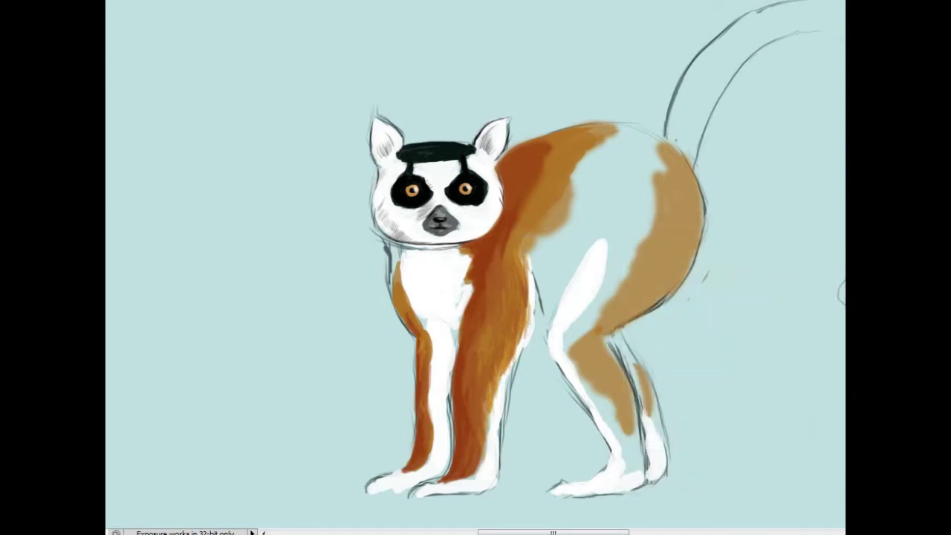
Streak and hatch reddish-brown fur down the rear leg.
left_click_drag(553, 139, 549, 170)
mouse_move(579, 347)
left_mouse_down()
mouse_move(614, 383)
mouse_move(637, 463)
left_mouse_up()
left_click_drag(637, 416, 643, 472)
left_click_drag(624, 448, 635, 482)
left_click_drag(587, 375, 624, 475)
left_click_drag(617, 338, 658, 451)
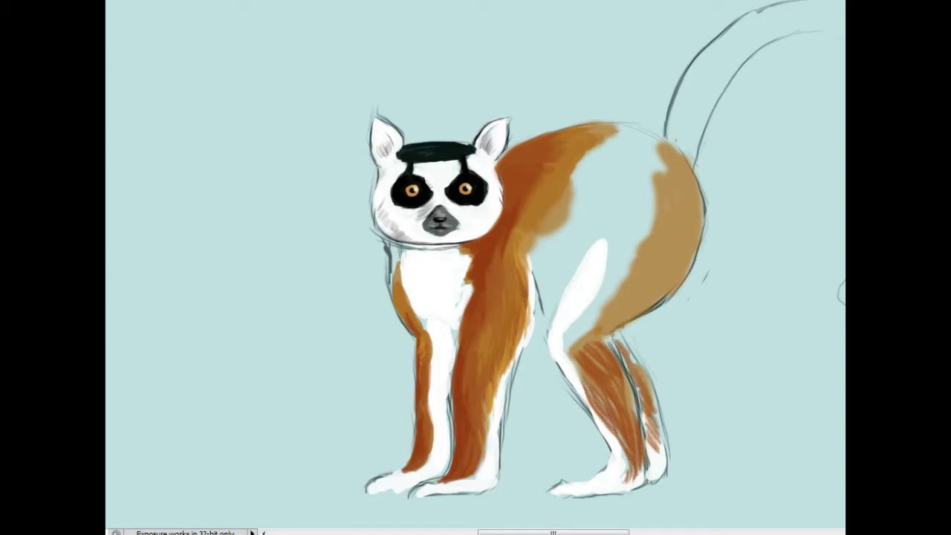
Hatch reddish-brown and dark brown fur across the haunch.
left_click_drag(673, 250, 652, 302)
left_click_drag(668, 205, 657, 290)
left_click_drag(651, 261, 629, 314)
left_click_drag(693, 199, 676, 274)
left_click_drag(698, 216, 668, 304)
Add yellow highlights on the haunch, rear leg, back and shoulder.
left_click_drag(683, 194, 670, 241)
left_click_drag(679, 178, 665, 233)
left_click_drag(682, 156, 656, 237)
left_click_drag(666, 212, 597, 331)
left_click_drag(525, 245, 515, 300)
left_click_drag(550, 139, 616, 126)
left_click_drag(673, 145, 638, 190)
mouse_move(617, 140)
left_mouse_down()
mouse_move(560, 173)
mouse_move(668, 179)
mouse_move(694, 237)
left_mouse_up()
Layer light yellow over the haunch, hind leg and along the back.
mouse_move(699, 186)
left_mouse_down()
mouse_move(675, 294)
mouse_move(647, 313)
left_mouse_up()
left_click_drag(617, 331, 597, 359)
mouse_move(615, 175)
left_mouse_down()
mouse_move(561, 192)
mouse_move(646, 226)
left_mouse_up()
left_click_drag(638, 204, 669, 275)
Paint pale bluish-white under the belly, between the legs and inside the hind leg.
mouse_move(564, 186)
left_mouse_down()
mouse_move(617, 202)
mouse_move(606, 264)
left_mouse_up()
left_click_drag(620, 242, 579, 320)
left_click_drag(600, 211, 594, 241)
left_click_drag(586, 194, 541, 293)
left_click_drag(559, 187, 593, 218)
left_click_drag(637, 171, 594, 222)
left_click_drag(632, 193, 629, 225)
left_click_drag(613, 382, 572, 437)
left_click_drag(653, 421, 662, 453)
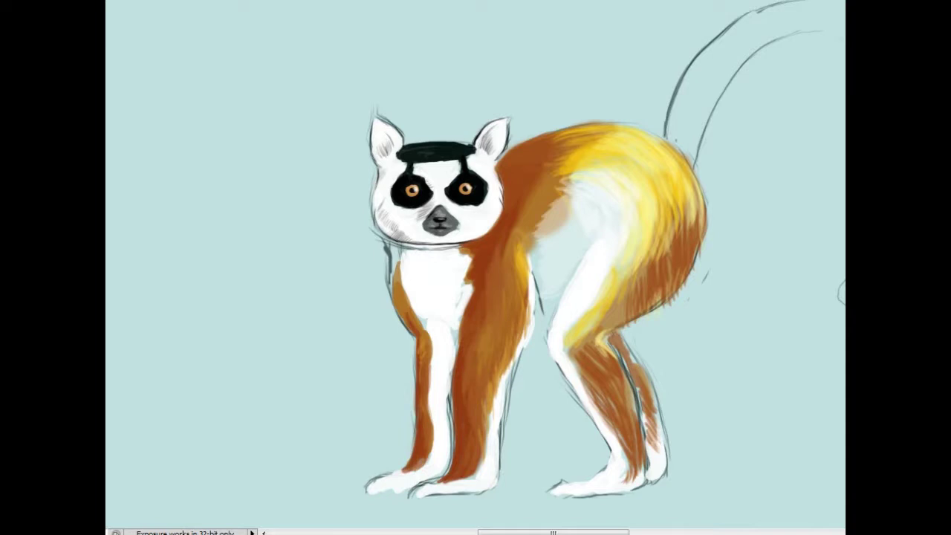
Brighten the chest, front leg and neck under the chin with white.
left_click_drag(414, 276, 407, 330)
left_click_drag(462, 311, 453, 346)
left_click_drag(410, 248, 451, 247)
left_click_drag(401, 244, 461, 245)
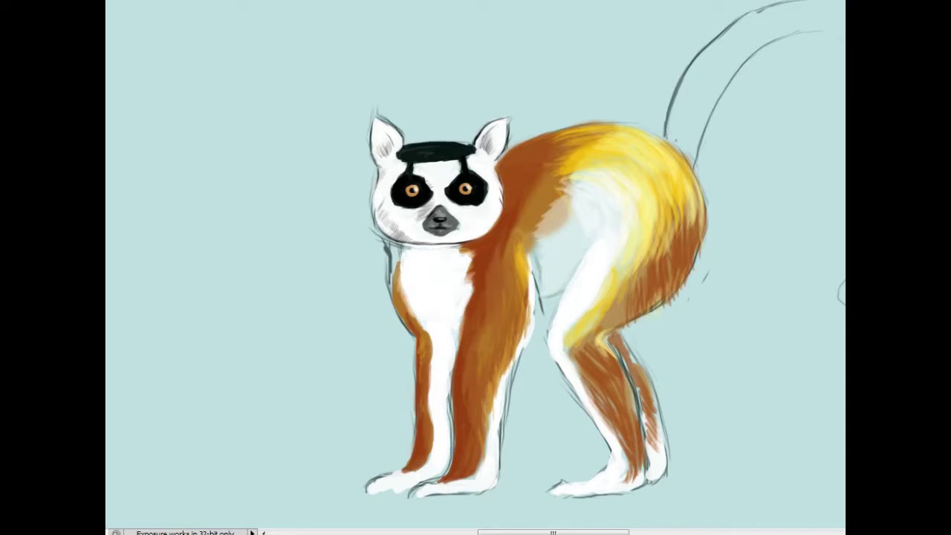
Hide the sketch lines, outline the front leg, and hatch grey fur down it.
key("Escape")
left_click_drag(529, 334, 499, 450)
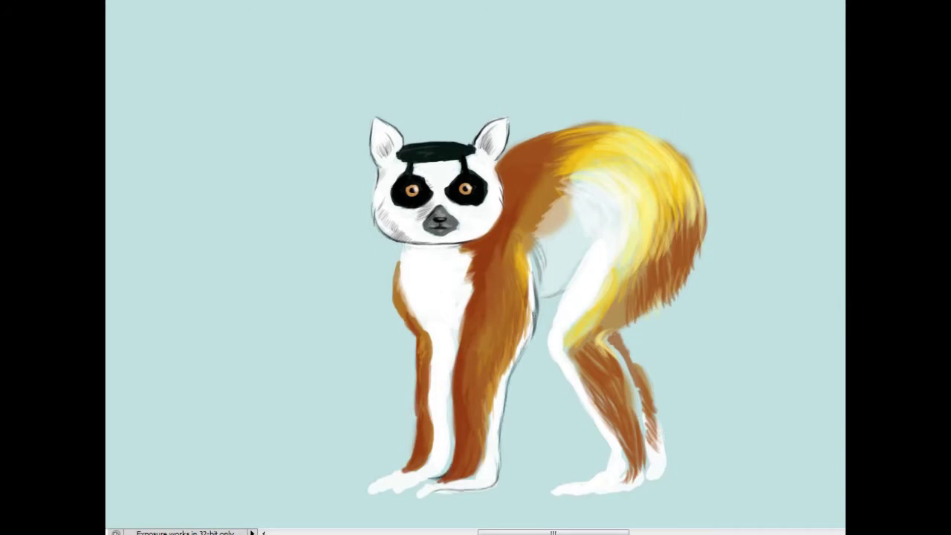
left_click_drag(451, 375, 458, 463)
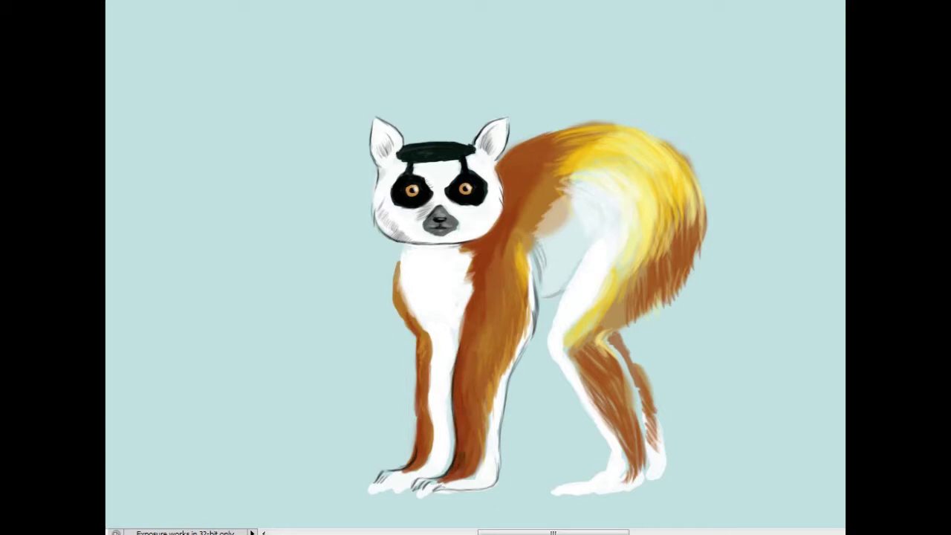
mouse_move(413, 310)
left_mouse_down()
mouse_move(449, 333)
mouse_move(446, 408)
left_mouse_up()
mouse_move(445, 364)
left_mouse_down()
mouse_move(430, 475)
mouse_move(441, 426)
left_mouse_up()
left_click_drag(453, 338, 443, 375)
Outline the chest's left edge, hatch the upper chest, and edge the front feet.
left_click_drag(401, 245, 390, 307)
mouse_move(415, 254)
left_mouse_down()
mouse_move(454, 263)
mouse_move(407, 270)
mouse_move(428, 288)
mouse_move(468, 279)
left_mouse_up()
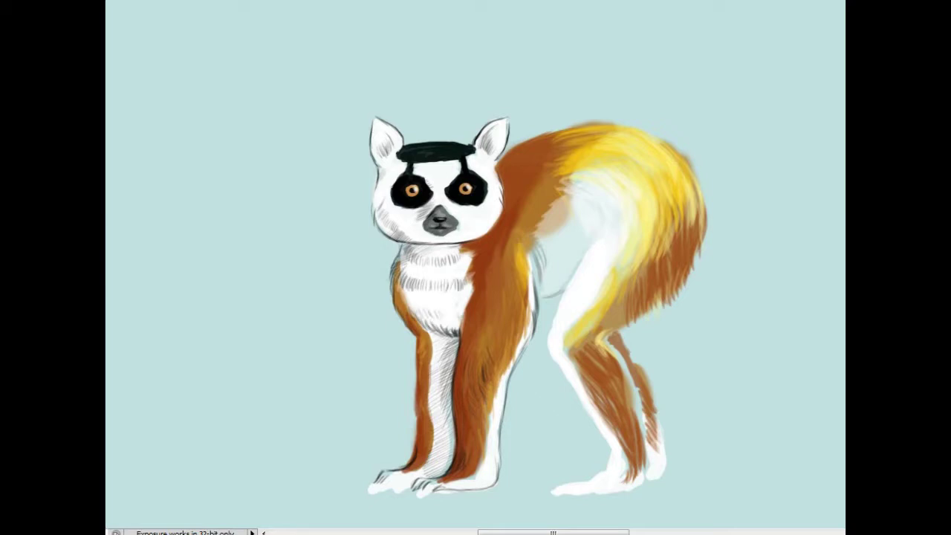
mouse_move(399, 291)
left_mouse_down()
mouse_move(431, 337)
mouse_move(410, 331)
left_mouse_up()
left_click_drag(408, 329, 417, 378)
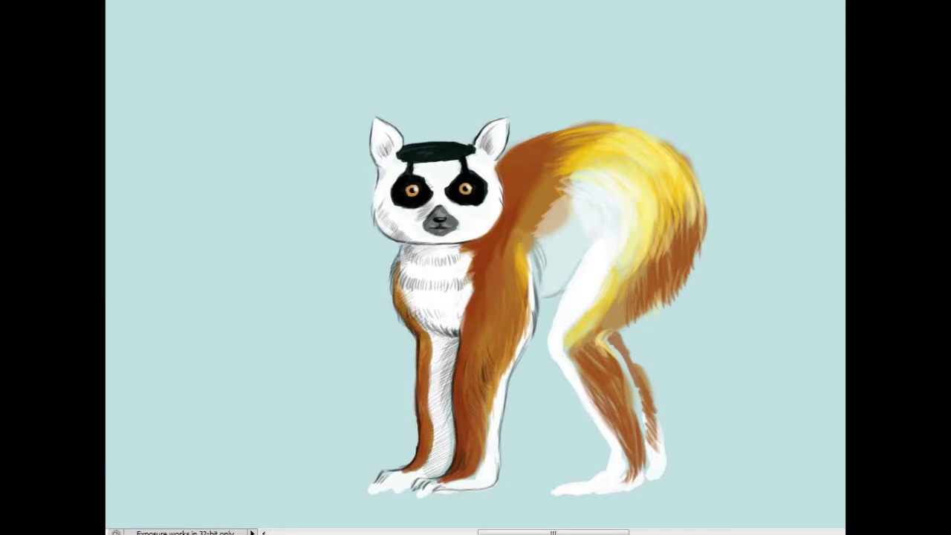
left_click_drag(368, 491, 387, 486)
left_click_drag(418, 496, 450, 491)
Hatch grey fur on the belly and add dark strokes to the orange fur below the head.
left_click_drag(535, 279, 557, 297)
left_click_drag(529, 248, 538, 303)
left_click_drag(532, 260, 563, 297)
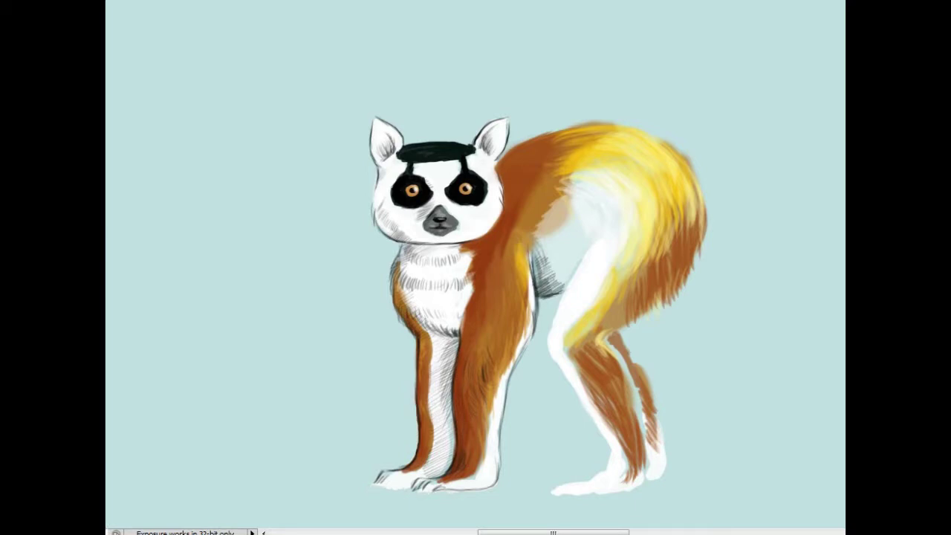
left_click_drag(488, 243, 473, 266)
mouse_move(494, 254)
left_mouse_down()
mouse_move(472, 269)
mouse_move(468, 301)
left_mouse_up()
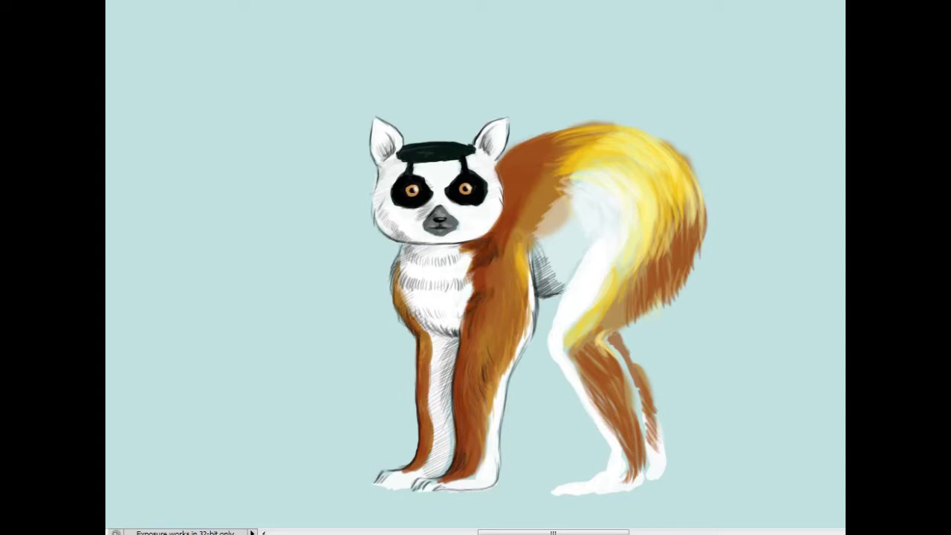
Outline the back behind the head, the hind legs and the hindquarters' underside.
left_click_drag(511, 156, 496, 238)
left_click_drag(595, 232, 544, 340)
mouse_move(664, 263)
left_mouse_down()
mouse_move(648, 315)
mouse_move(623, 335)
left_mouse_up()
left_click_drag(613, 297, 646, 378)
mouse_move(636, 358)
left_mouse_down()
mouse_move(656, 405)
mouse_move(665, 474)
left_mouse_up()
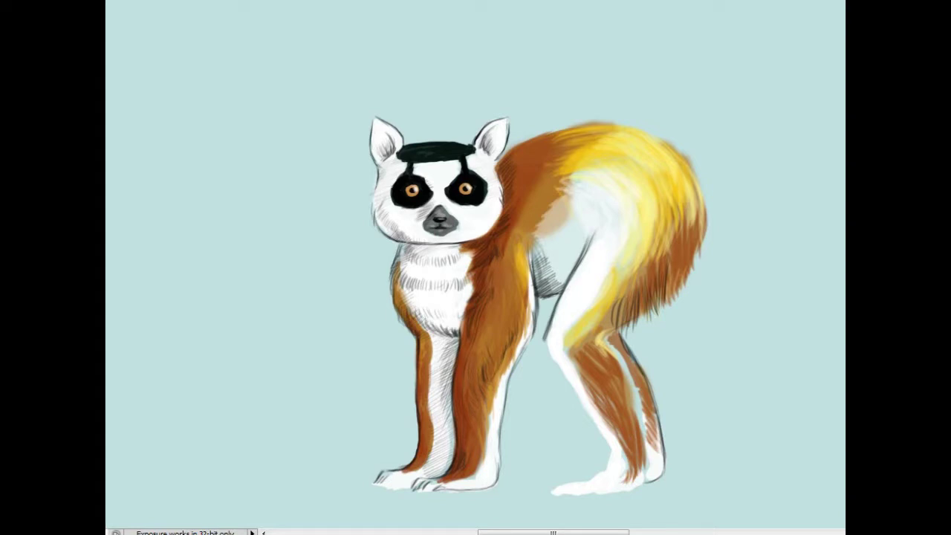
Outline the front leg's back edge, hatch grey fur behind it, and edge the upper back.
left_click_drag(502, 382, 491, 454)
left_click_drag(529, 330, 520, 372)
left_click_drag(542, 234, 533, 278)
left_click_drag(561, 211, 541, 275)
mouse_move(586, 196)
left_mouse_down()
mouse_move(559, 227)
mouse_move(569, 234)
mouse_move(560, 251)
left_mouse_up()
left_click_drag(570, 227, 557, 272)
left_click_drag(589, 209, 554, 263)
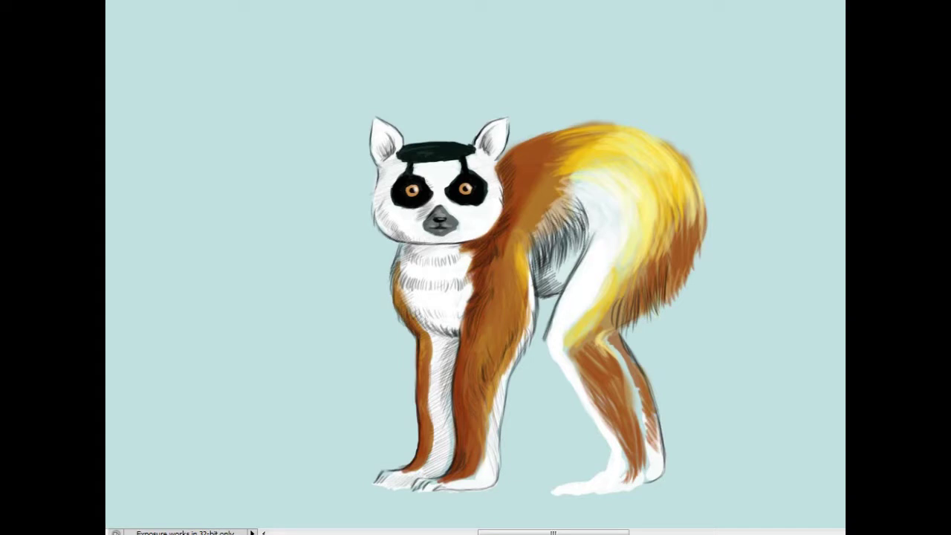
left_click_drag(588, 124, 505, 157)
mouse_move(543, 131)
left_mouse_down()
mouse_move(508, 157)
mouse_move(508, 184)
left_mouse_up()
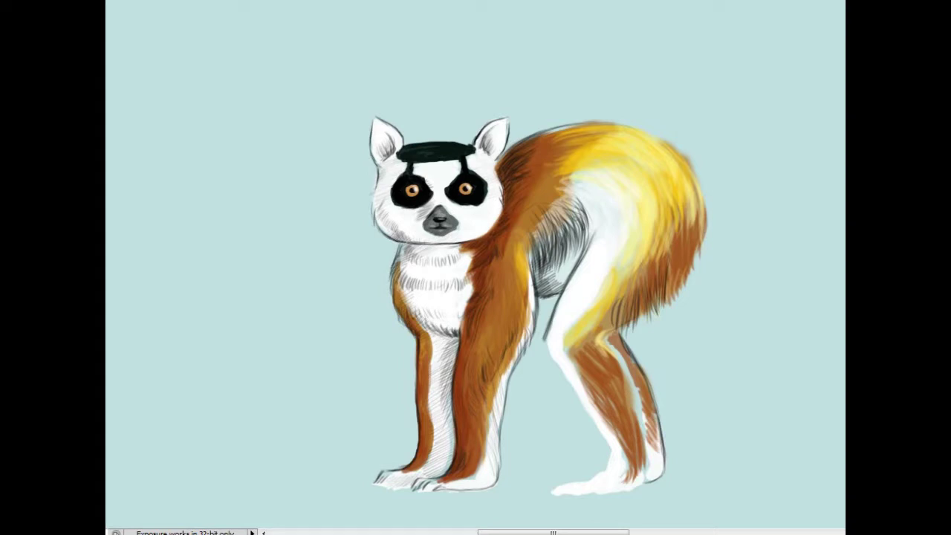
Paint dark brown fur strokes along the hindquarters' right and lower edges.
left_click_drag(669, 187, 689, 227)
mouse_move(698, 191)
left_mouse_down()
mouse_move(701, 260)
mouse_move(672, 297)
left_mouse_up()
mouse_move(653, 242)
left_mouse_down()
mouse_move(642, 294)
mouse_move(623, 303)
left_mouse_up()
left_click_drag(661, 237, 641, 285)
left_click_drag(646, 243, 583, 330)
left_click_drag(617, 290, 573, 340)
left_click_drag(643, 275, 623, 309)
left_click_drag(665, 263, 638, 299)
left_click_drag(628, 287, 593, 340)
left_click_drag(625, 278, 598, 309)
Deepen the lower right hindquarters' edge and shade the belly and back-leg edge grey.
left_click_drag(686, 208, 661, 272)
left_click_drag(664, 233, 637, 285)
left_click_drag(685, 212, 655, 254)
left_click_drag(705, 190, 689, 255)
left_click_drag(705, 180, 696, 233)
mouse_move(591, 227)
left_mouse_down()
mouse_move(567, 270)
mouse_move(539, 292)
left_mouse_up()
left_click_drag(547, 346, 610, 448)
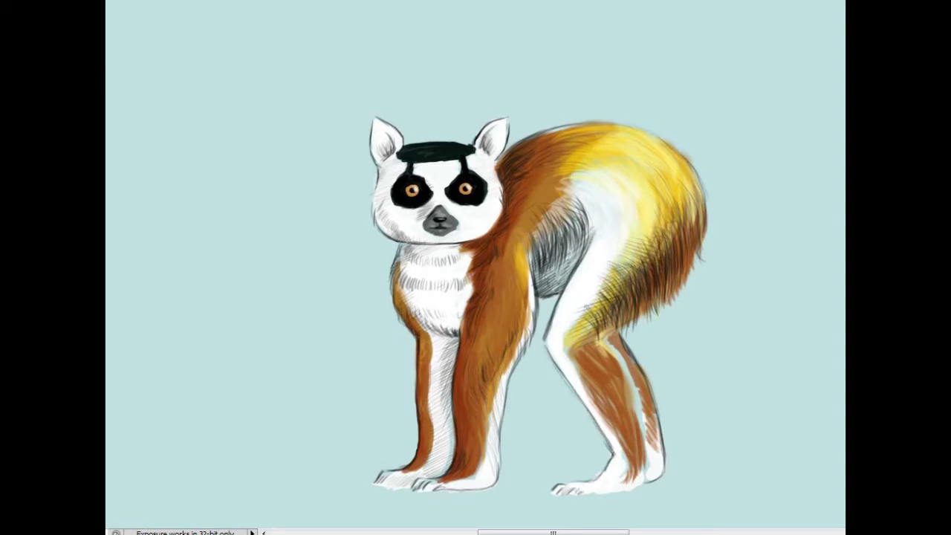
Paint dark brown fur strokes down the back leg.
left_click_drag(618, 363, 642, 433)
left_click_drag(644, 398, 646, 472)
left_click_drag(615, 362, 637, 421)
mouse_move(608, 342)
left_mouse_down()
mouse_move(647, 420)
mouse_move(628, 381)
left_mouse_up()
left_click_drag(615, 359, 645, 443)
left_click_drag(631, 386, 652, 452)
left_click_drag(637, 403, 653, 450)
left_click_drag(604, 338, 647, 412)
Darken the back leg's underside, the hindquarters' edge and the upper thigh.
left_click_drag(584, 355, 629, 439)
left_click_drag(675, 275, 644, 325)
mouse_move(702, 219)
left_mouse_down()
mouse_move(683, 292)
mouse_move(685, 284)
left_mouse_up()
left_click_drag(593, 232, 572, 275)
left_click_drag(703, 165, 690, 215)
left_click_drag(563, 328, 619, 399)
left_click_drag(599, 349, 629, 417)
left_click_drag(612, 408, 624, 430)
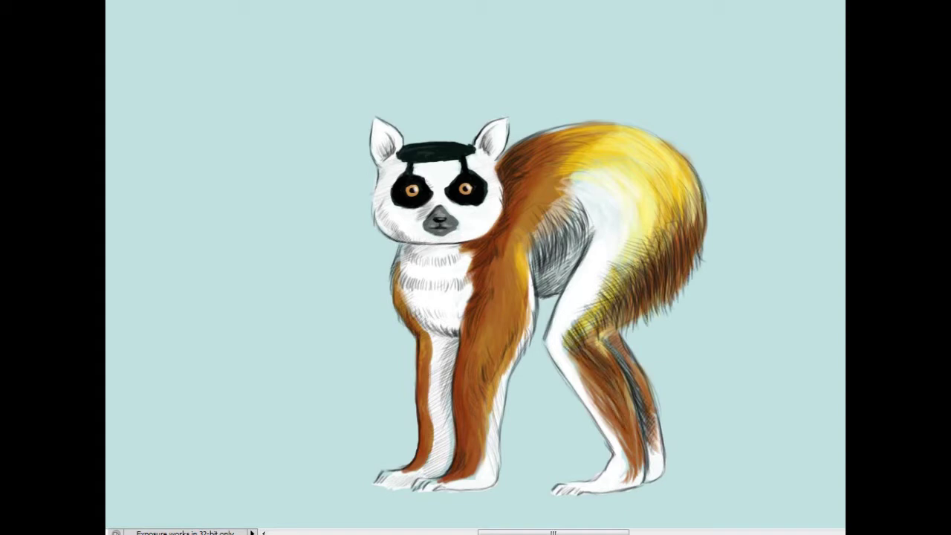
Lighten the grey belly and add light fur over the hindquarters and back leg.
left_click_drag(572, 245, 544, 292)
left_click_drag(586, 209, 574, 239)
left_click_drag(642, 223, 638, 248)
left_click_drag(609, 275, 565, 349)
mouse_move(623, 348)
left_mouse_down()
mouse_move(605, 373)
mouse_move(606, 391)
left_mouse_up()
left_click_drag(661, 408, 649, 454)
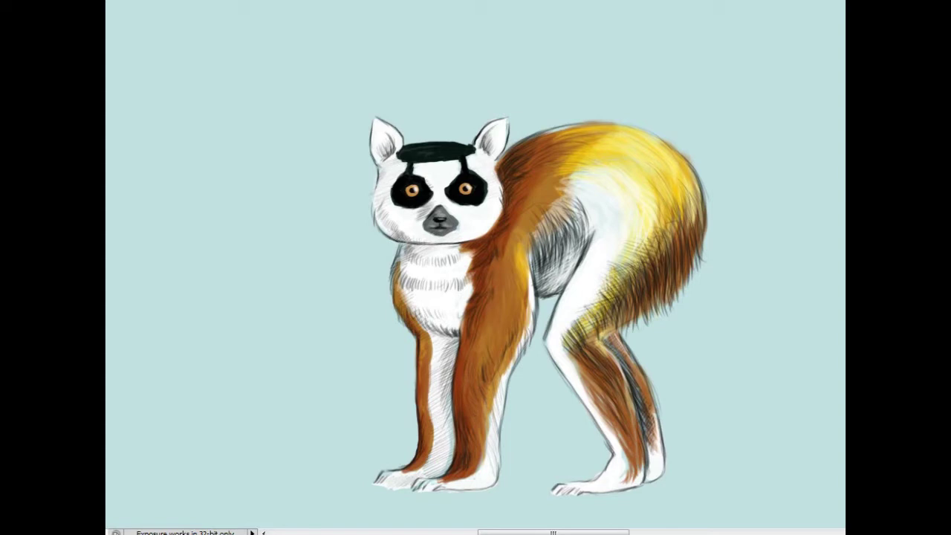
key("Return")
Add small dark strokes to the front leg and dark bands at the tail base.
left_click_drag(437, 435, 425, 465)
left_click_drag(435, 376, 429, 434)
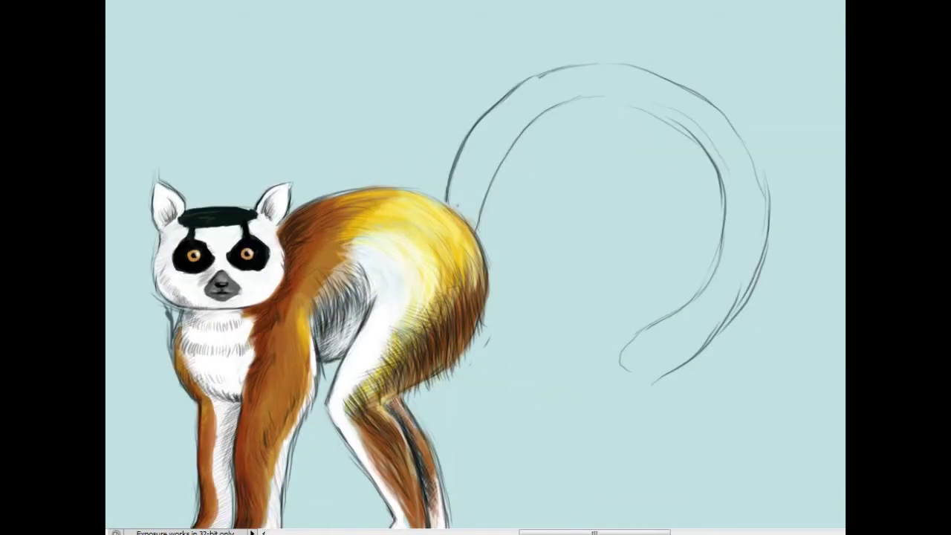
mouse_move(446, 191)
left_mouse_down()
mouse_move(475, 229)
mouse_move(476, 216)
left_mouse_up()
left_click_drag(450, 171, 486, 197)
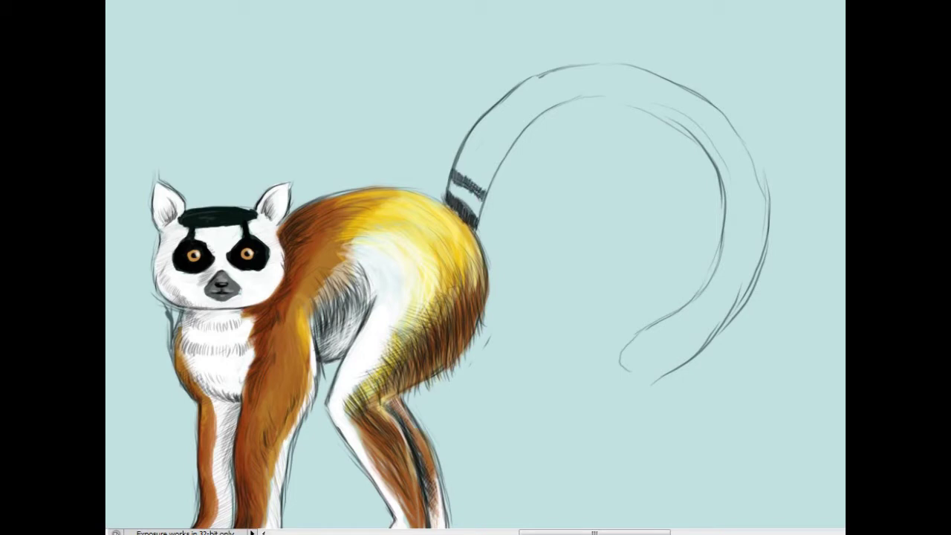
Extend black stripes up the tail and across its upper arc.
mouse_move(444, 172)
left_mouse_down()
mouse_move(480, 192)
mouse_move(472, 224)
left_mouse_up()
left_click_drag(459, 143, 493, 161)
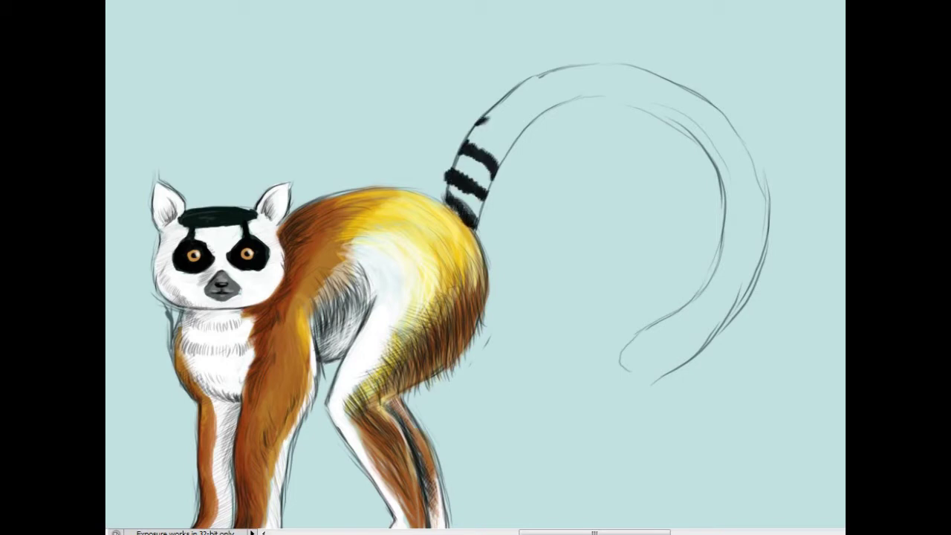
left_click_drag(477, 122, 513, 148)
left_click_drag(495, 98, 529, 119)
left_click_drag(526, 76, 547, 111)
left_click_drag(560, 69, 579, 101)
left_click_drag(597, 63, 610, 98)
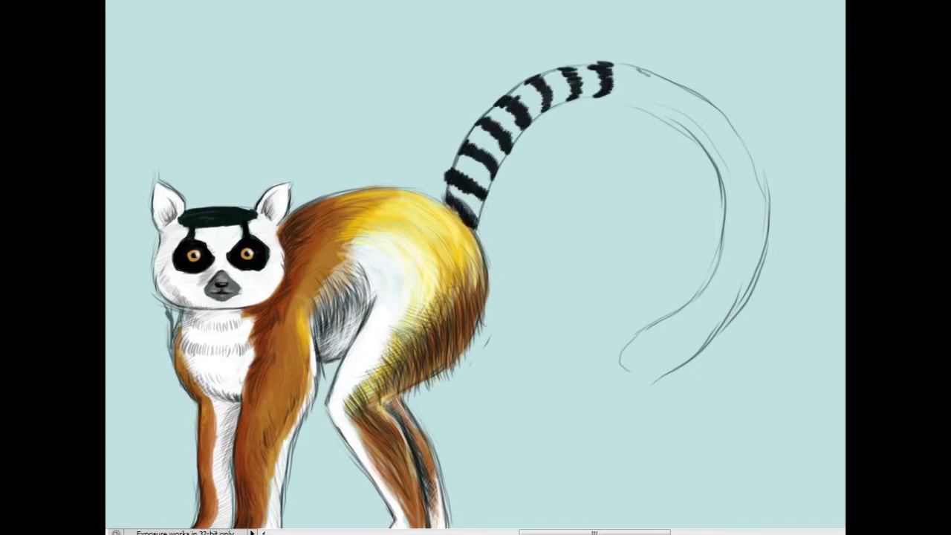
left_click_drag(640, 69, 628, 106)
Paint black stripes down the tail's right side and lower curve.
left_click_drag(681, 86, 663, 119)
mouse_move(715, 104)
left_mouse_down()
mouse_move(694, 132)
mouse_move(715, 158)
left_mouse_up()
left_click_drag(757, 175, 725, 194)
mouse_move(760, 220)
left_mouse_down()
mouse_move(722, 230)
mouse_move(718, 269)
left_mouse_up()
left_click_drag(765, 248, 731, 269)
mouse_move(758, 281)
left_mouse_down()
mouse_move(701, 297)
mouse_move(676, 333)
left_mouse_up()
left_click_drag(695, 322, 618, 378)
Fill white between the stripes on the upper-left tail and tail arc.
left_click_drag(449, 189, 479, 214)
left_click_drag(455, 165, 490, 189)
mouse_move(468, 134)
left_mouse_down()
mouse_move(503, 159)
mouse_move(520, 112)
mouse_move(557, 72)
mouse_move(637, 74)
left_mouse_up()
left_click_drag(637, 111, 668, 73)
left_click_drag(673, 128, 703, 96)
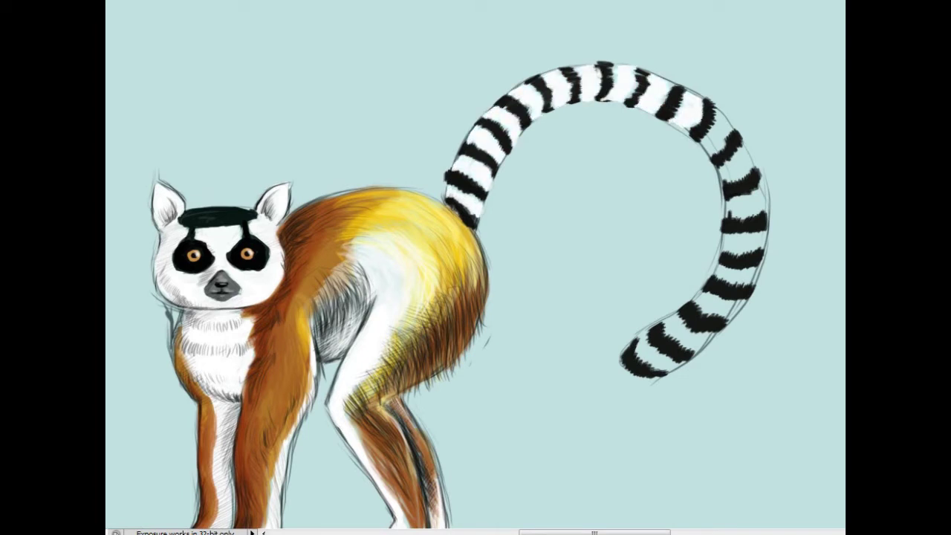
Fill white between stripes down the right side and lower curve, and outline the upper-left edge.
left_click_drag(706, 153, 726, 120)
left_click_drag(719, 182, 750, 147)
left_click_drag(725, 219, 764, 186)
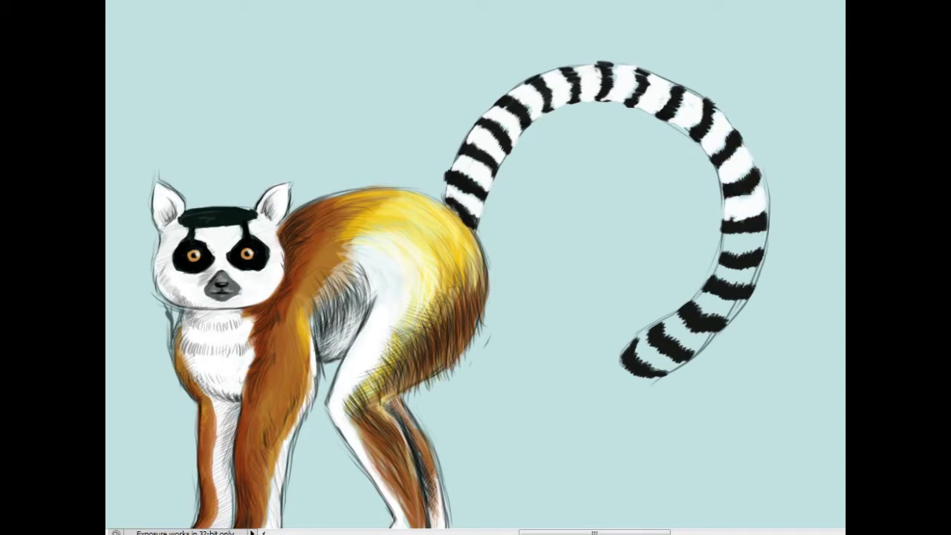
left_click_drag(722, 251, 765, 232)
left_click_drag(715, 283, 758, 265)
mouse_move(695, 307)
left_mouse_down()
mouse_move(711, 291)
mouse_move(741, 300)
left_mouse_up()
left_click_drag(665, 349, 716, 315)
left_click_drag(632, 371, 683, 337)
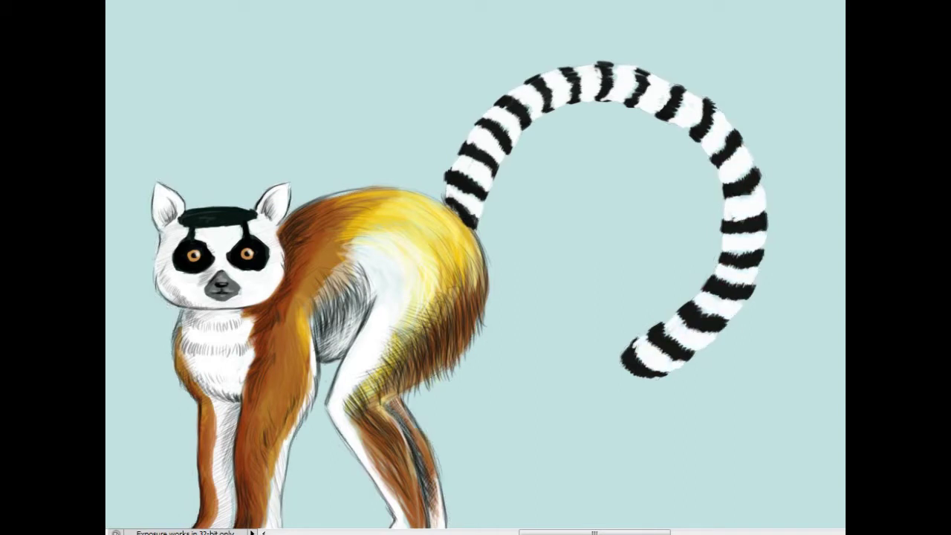
left_click_drag(447, 170, 495, 101)
Refine the tail's outline near its base and hatch along its upper edge.
left_click_drag(444, 183, 473, 126)
mouse_move(478, 221)
left_mouse_down()
mouse_move(496, 168)
mouse_move(469, 156)
mouse_move(501, 105)
mouse_move(531, 83)
left_mouse_up()
left_click_drag(494, 122, 506, 108)
left_click_drag(539, 76, 592, 62)
left_click_drag(539, 86, 563, 70)
left_click_drag(549, 113, 569, 100)
left_click_drag(481, 189, 492, 167)
left_click_drag(495, 162, 504, 146)
Hatch the white stripes on the tail tip and along the lower right side.
mouse_move(701, 290)
left_mouse_down()
mouse_move(633, 355)
mouse_move(629, 379)
left_mouse_up()
left_click_drag(718, 334, 652, 373)
mouse_move(713, 333)
left_mouse_down()
mouse_move(691, 349)
mouse_move(664, 332)
left_mouse_up()
left_click_drag(714, 331, 683, 349)
left_click_drag(732, 266, 695, 309)
mouse_move(762, 258)
left_mouse_down()
mouse_move(706, 348)
mouse_move(739, 284)
left_mouse_up()
left_click_drag(765, 180, 753, 251)
mouse_move(764, 187)
left_mouse_down()
mouse_move(756, 214)
mouse_move(725, 222)
left_mouse_up()
Hatch the tail's inner and upper-right white stripes.
left_click_drag(713, 142, 696, 159)
left_click_drag(731, 232, 727, 256)
left_click_drag(734, 160, 719, 185)
left_click_drag(715, 138, 696, 157)
mouse_move(753, 140)
left_mouse_down()
mouse_move(737, 172)
mouse_move(762, 189)
left_mouse_up()
mouse_move(744, 106)
left_mouse_down()
mouse_move(715, 136)
mouse_move(734, 177)
left_mouse_up()
left_click_drag(762, 188, 750, 212)
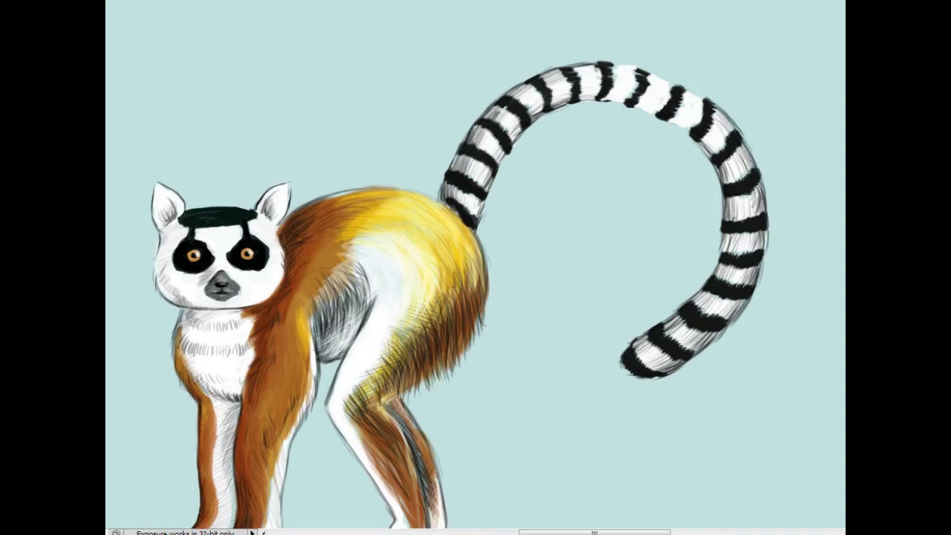
Hatch the white stripes and outline along the top of the tail.
left_click_drag(646, 71, 701, 95)
left_click_drag(598, 67, 572, 73)
left_click_drag(559, 73, 545, 80)
mouse_move(634, 64)
left_mouse_down()
mouse_move(611, 75)
mouse_move(625, 105)
left_mouse_up()
left_click_drag(635, 105, 690, 139)
left_click_drag(640, 96, 664, 109)
left_click_drag(673, 115, 694, 126)
left_click_drag(648, 78, 705, 111)
left_click_drag(614, 64, 682, 85)
left_click_drag(582, 62, 597, 65)
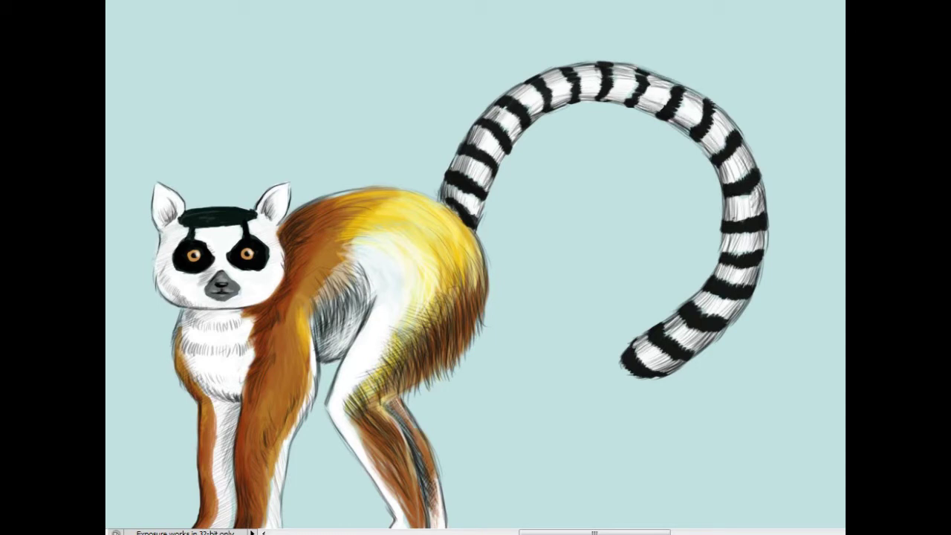
Add fine strokes along the face's left edge and begin a hatched shadow under the feet.
left_click_drag(160, 233, 159, 290)
left_click_drag(161, 226, 159, 243)
left_click_drag(159, 276, 168, 298)
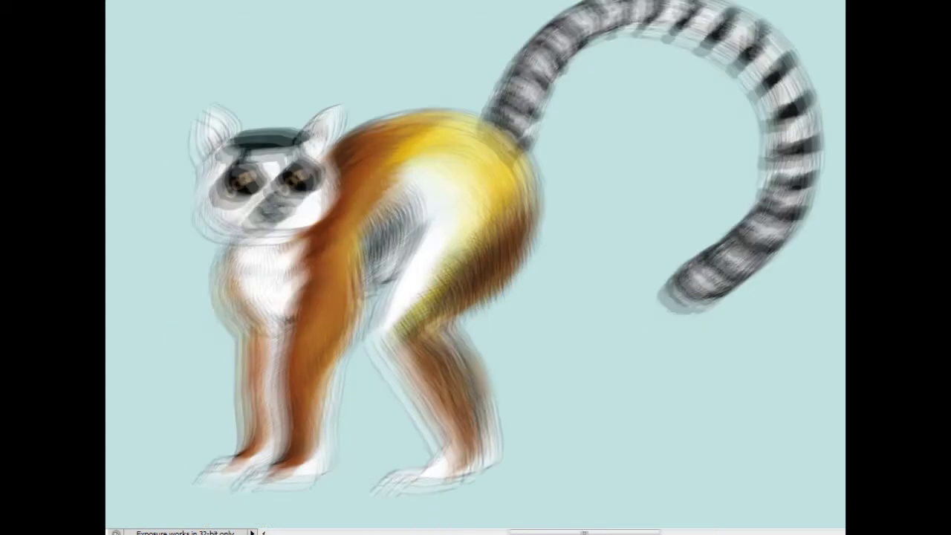
left_click_drag(372, 297, 475, 215)
left_click_drag(264, 482, 367, 476)
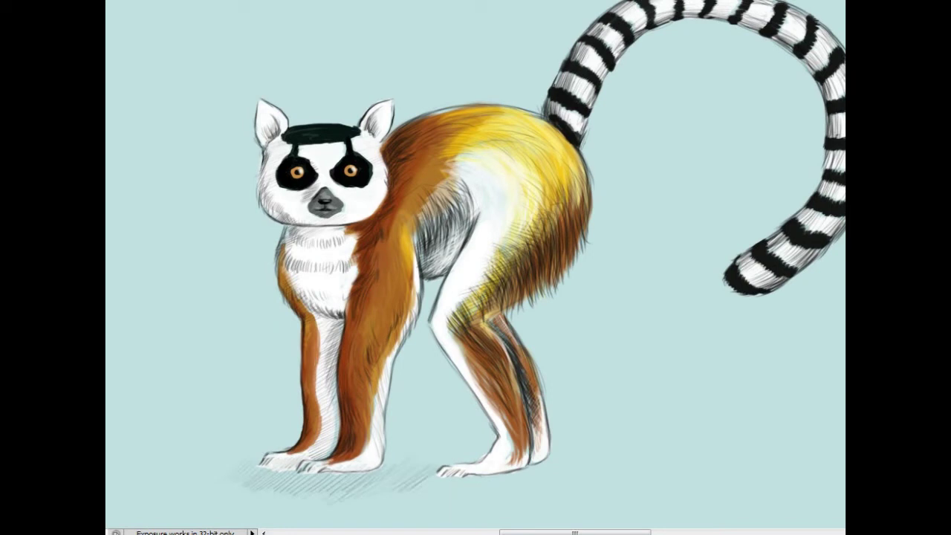
Hatch a grey shadow stroke beneath the hind foot.
left_click_drag(423, 486, 583, 462)
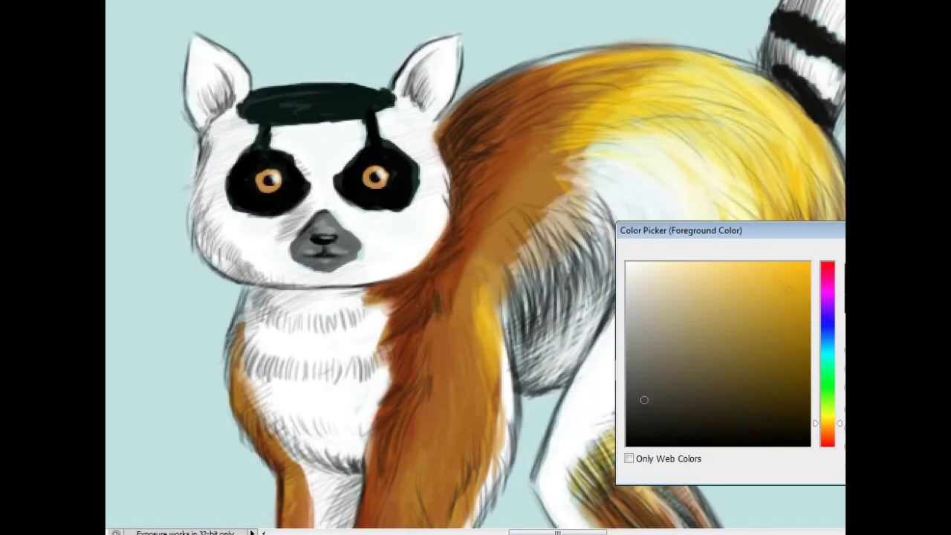